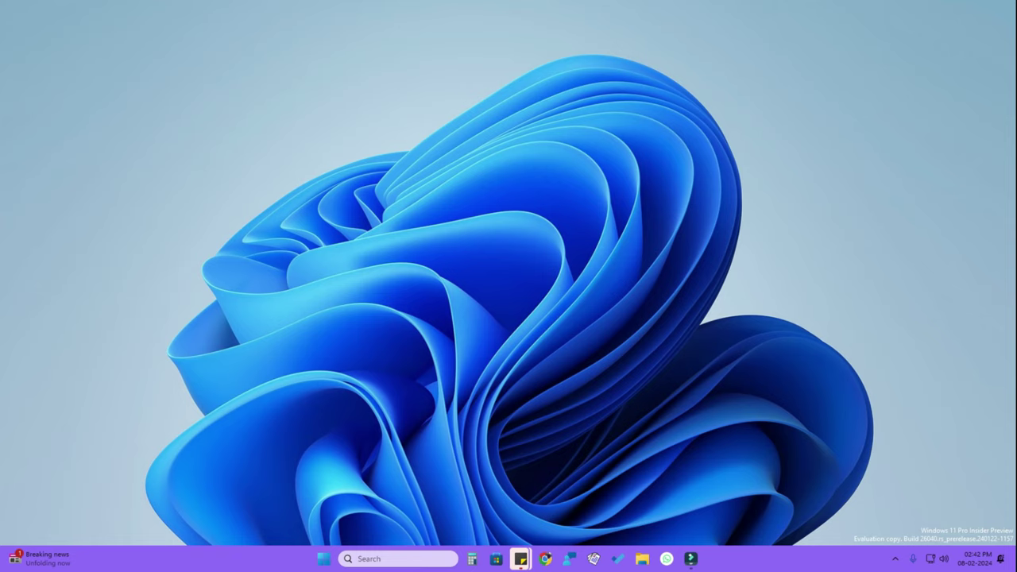
# - Turn on the Windows Nearby sharing feature from the quick settings
pyautogui.rightClick(484, 202)
pyautogui.click(525, 231)
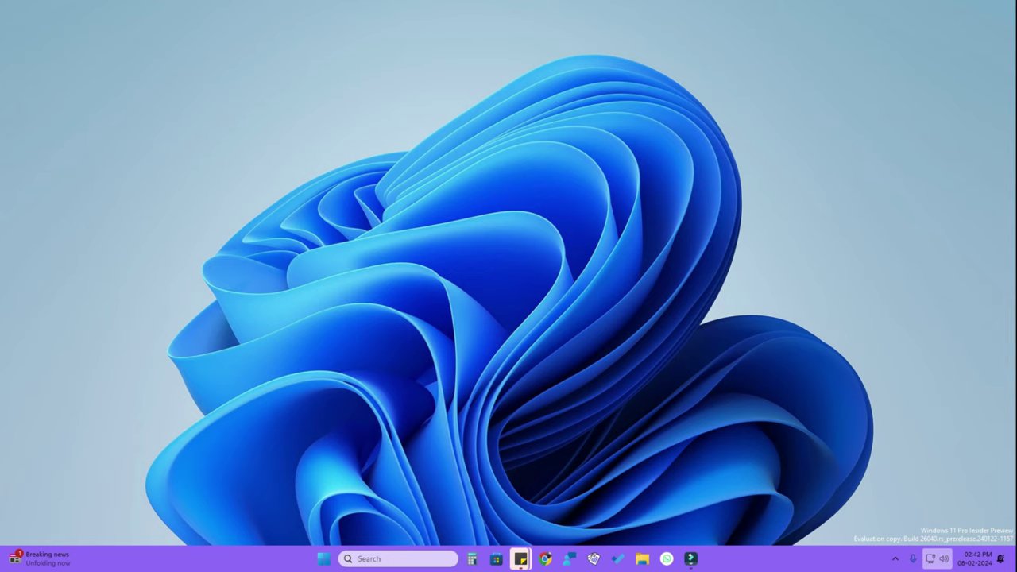
pyautogui.click(936, 559)
pyautogui.scroll(-1, 905, 414)
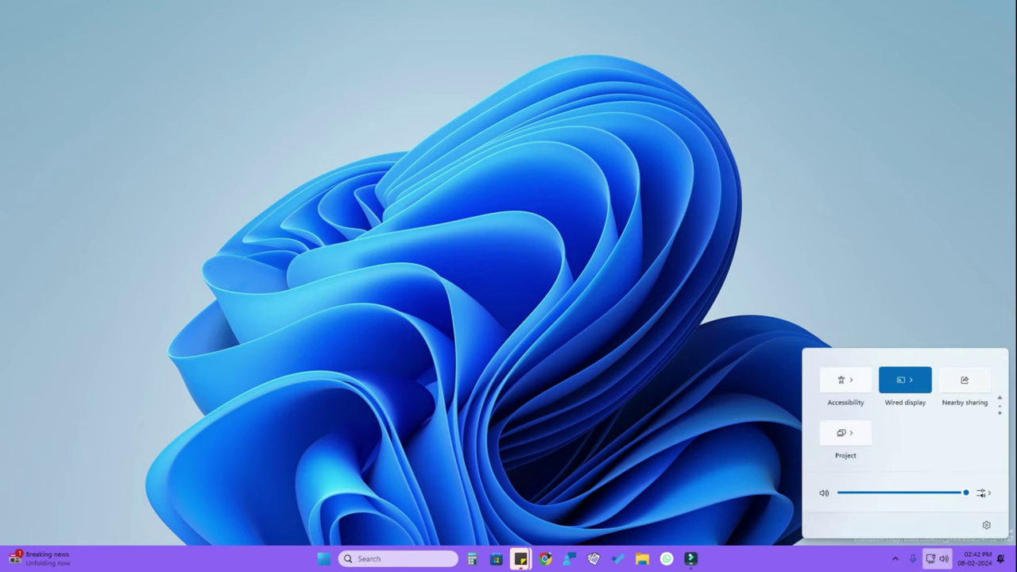
pyautogui.click(964, 380)
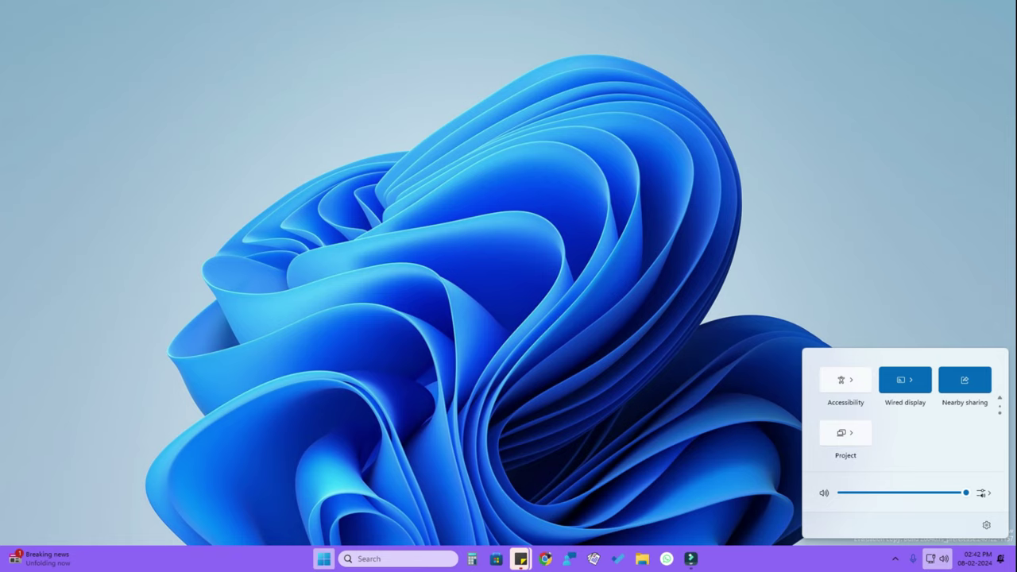
# - Open Windows Settings and view the Nearby sharing options under System
pyautogui.press('super+x')
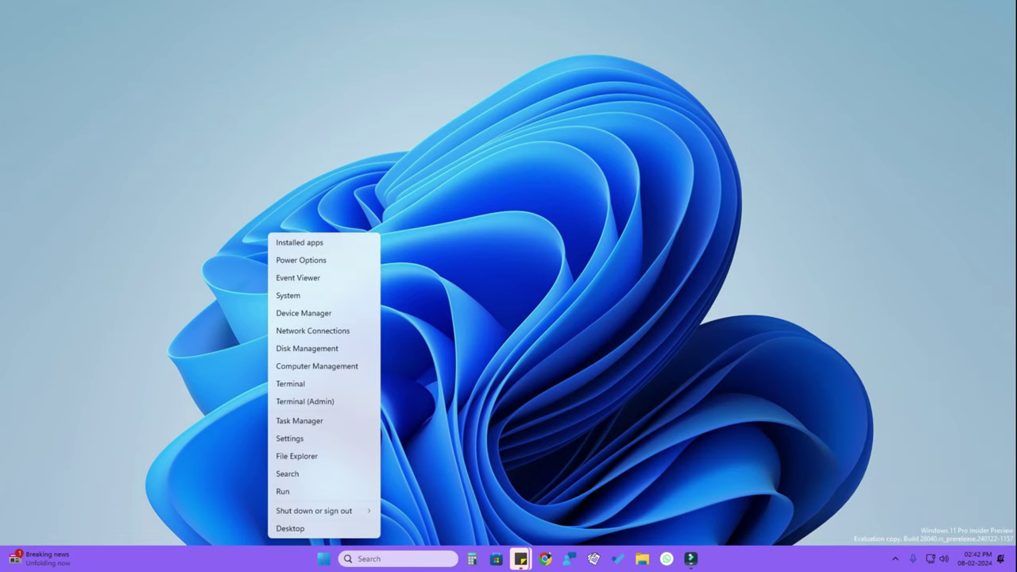
pyautogui.press('n')
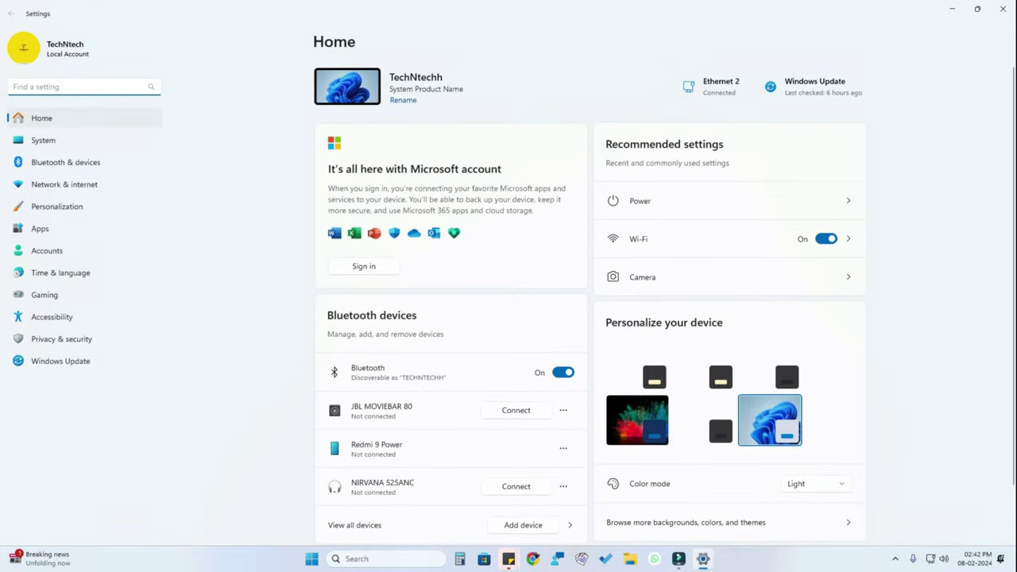
pyautogui.click(43, 140)
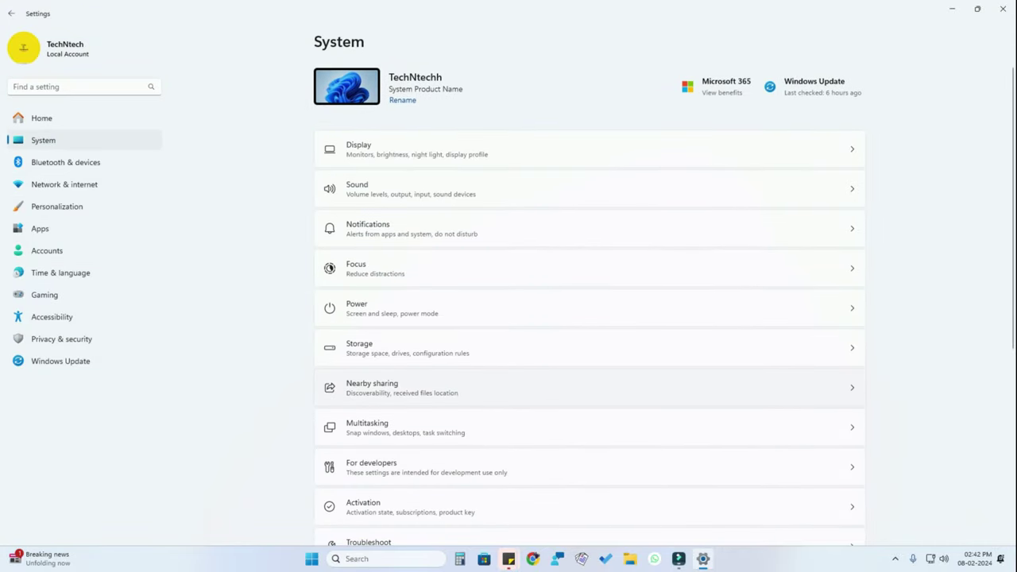
pyautogui.click(371, 387)
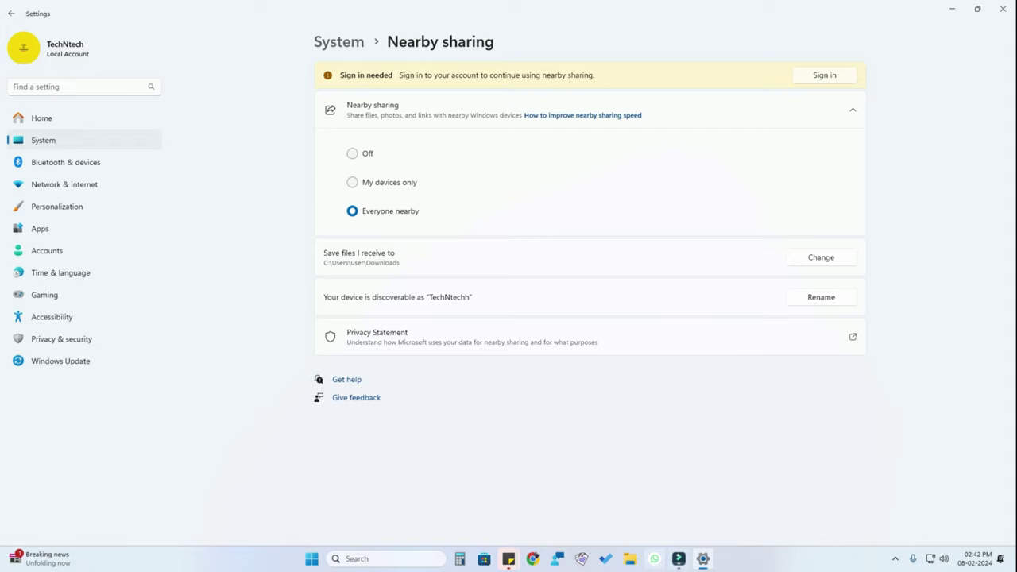
# - Select the last three files in the first row of the Google Advanced Protection folder in File Explorer, choose Share for them, and minimise Settings
pyautogui.press('super+e')
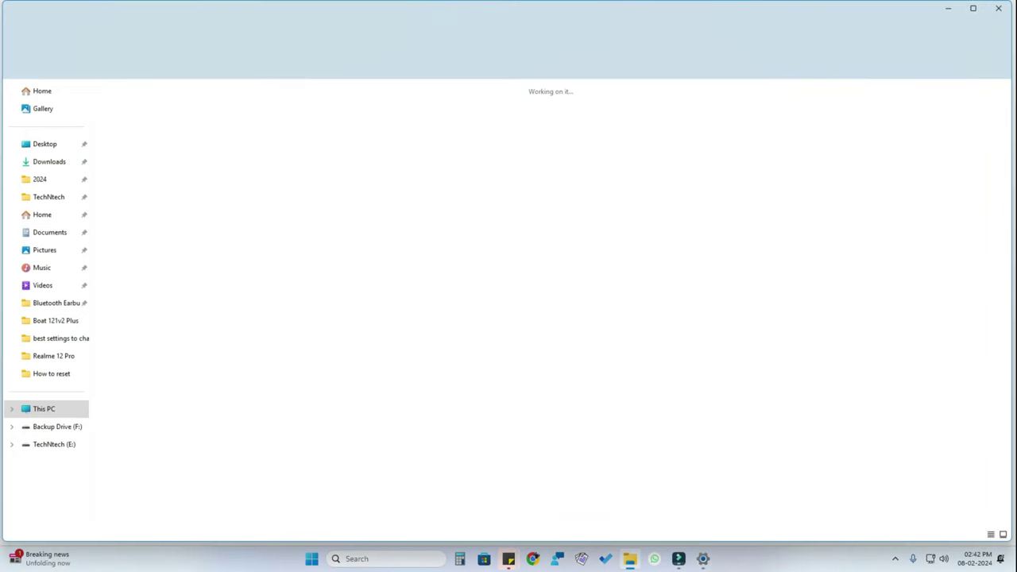
pyautogui.moveTo(790, 205); pyautogui.dragTo(993, 83)
pyautogui.rightClick(785, 124)
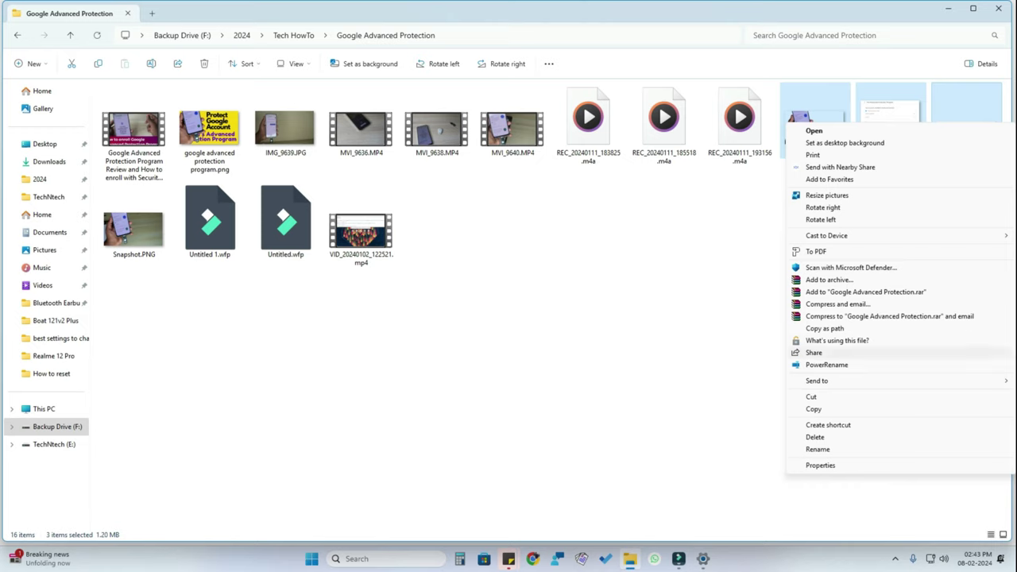
pyautogui.click(813, 352)
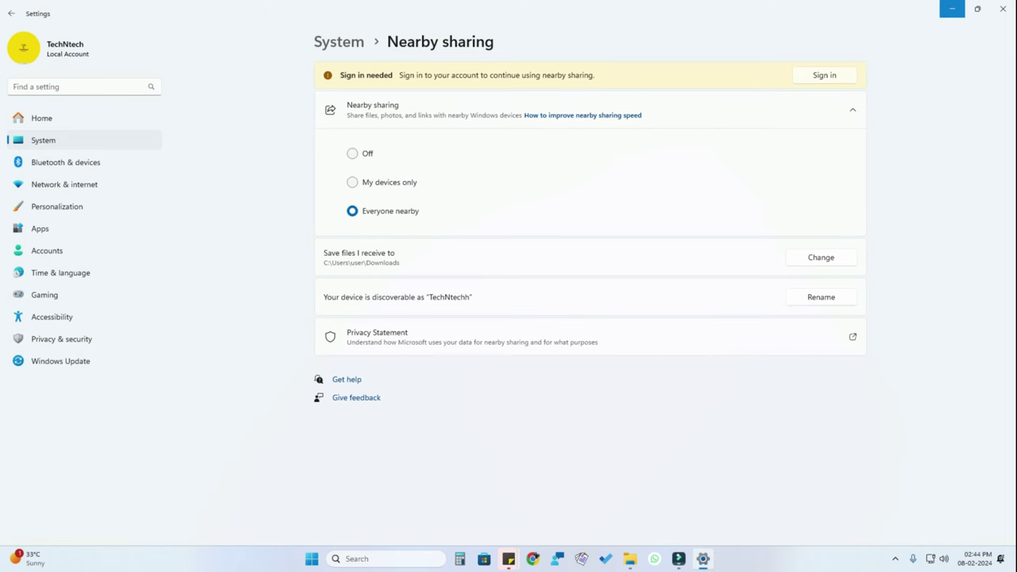
pyautogui.click(951, 9)
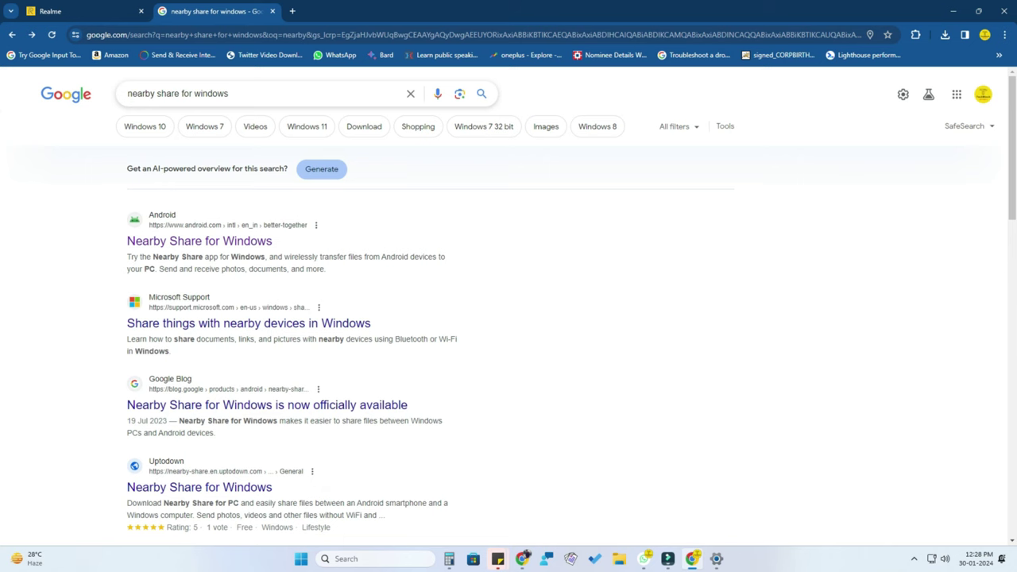
# - Open Android's Nearby Share for Windows page from the search results and download the installer to Downloads as BetterTogetherSetup (1).exe
pyautogui.moveTo(229, 93); pyautogui.dragTo(127, 93)
pyautogui.click(492, 334)
pyautogui.click(199, 241)
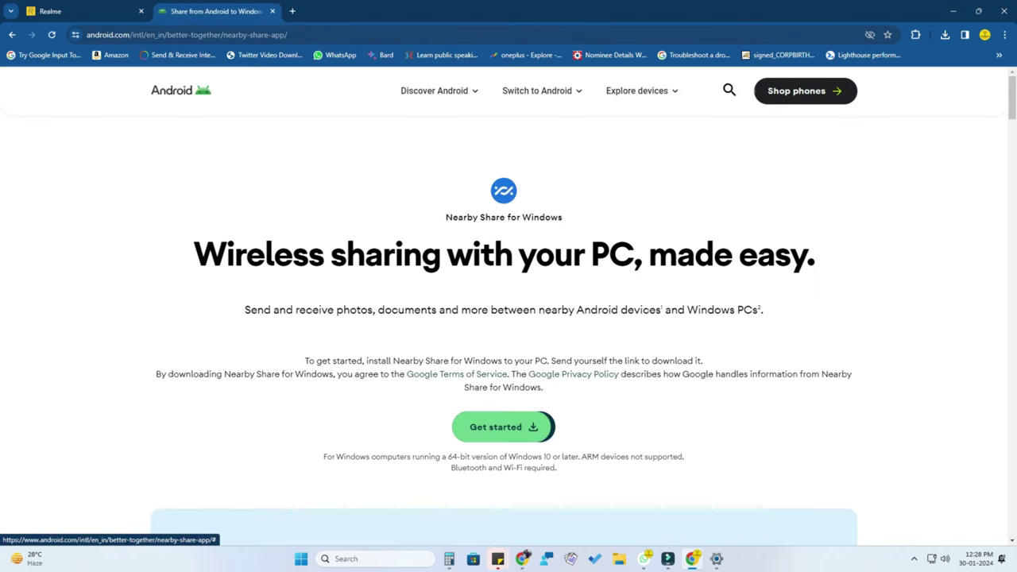
pyautogui.click(504, 427)
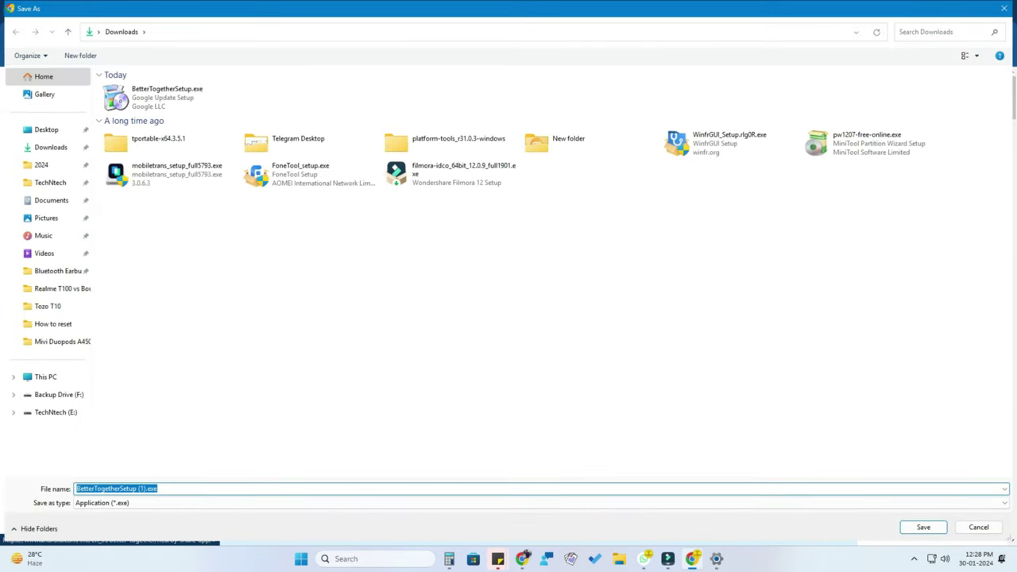
pyautogui.press('Return')
pyautogui.press('Return')
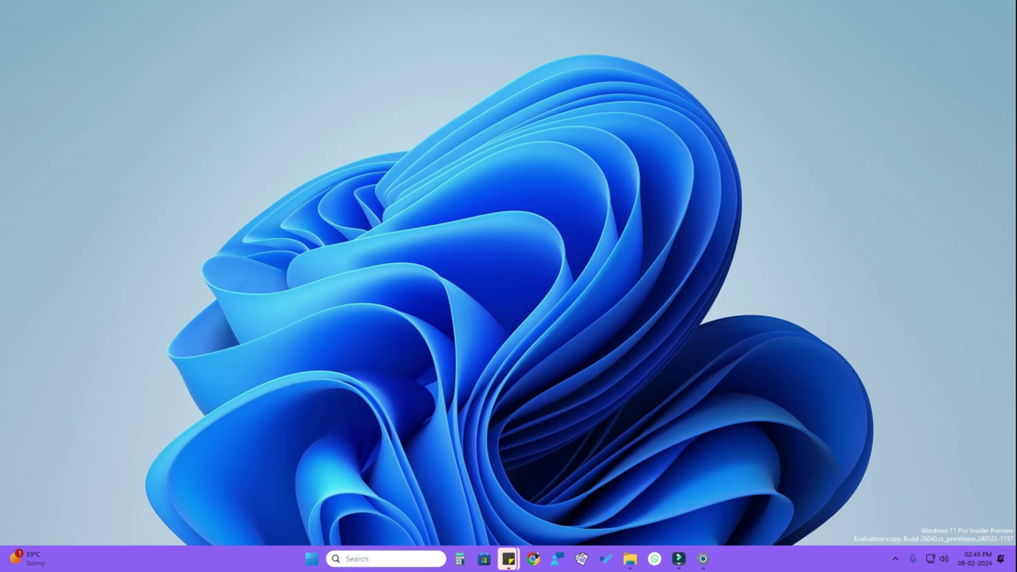
# - Find and launch Nearby Share from Google, and check the PC's Wi-Fi and Bluetooth status in the quick settings
pyautogui.press('super+s')
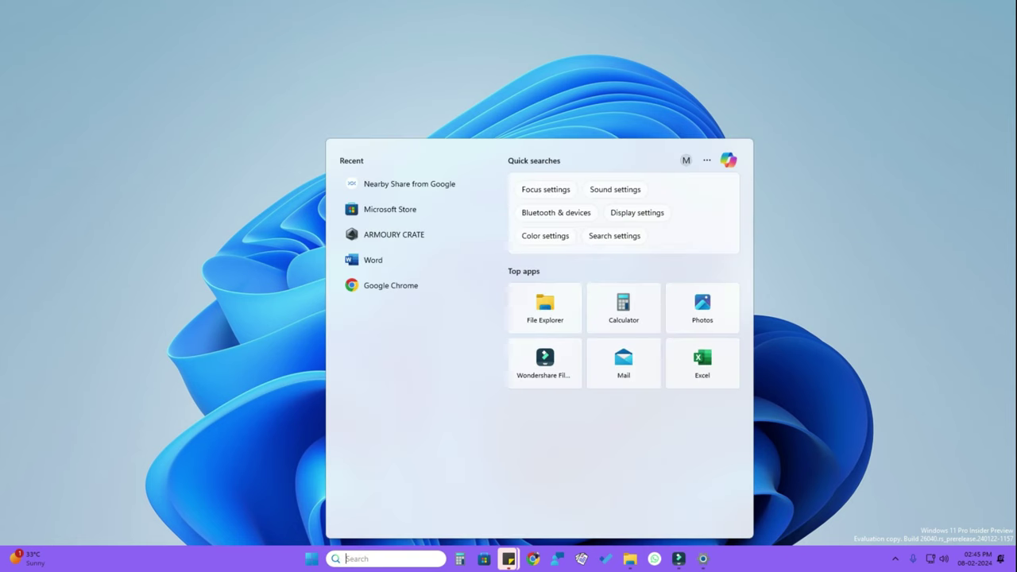
pyautogui.write('nearby')
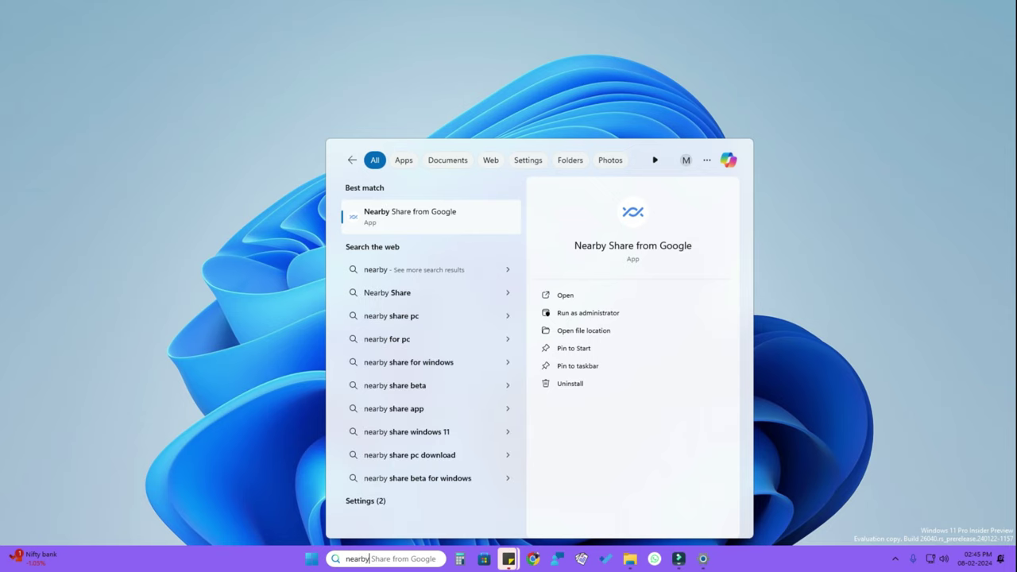
pyautogui.press('Return')
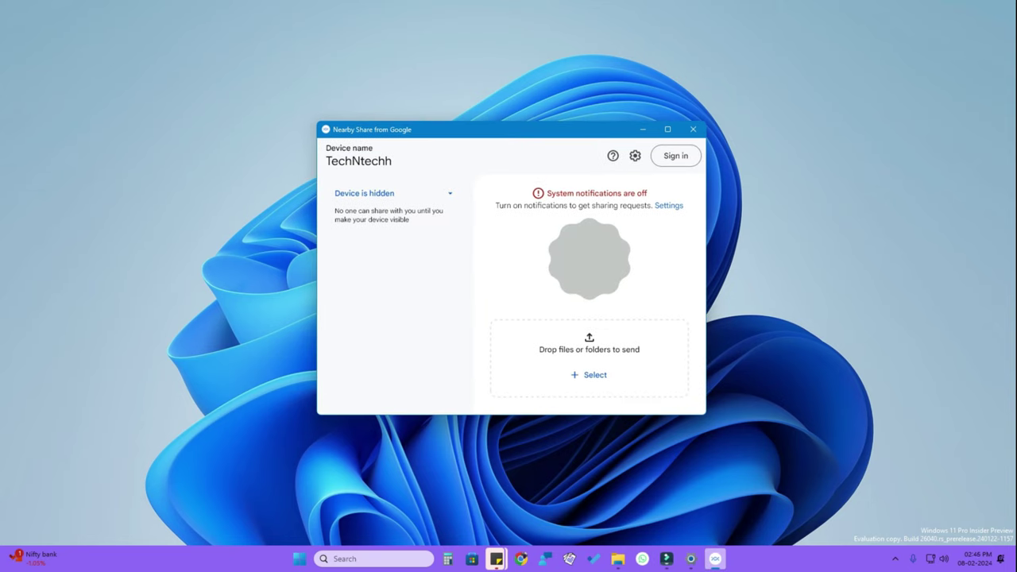
pyautogui.press('super+a')
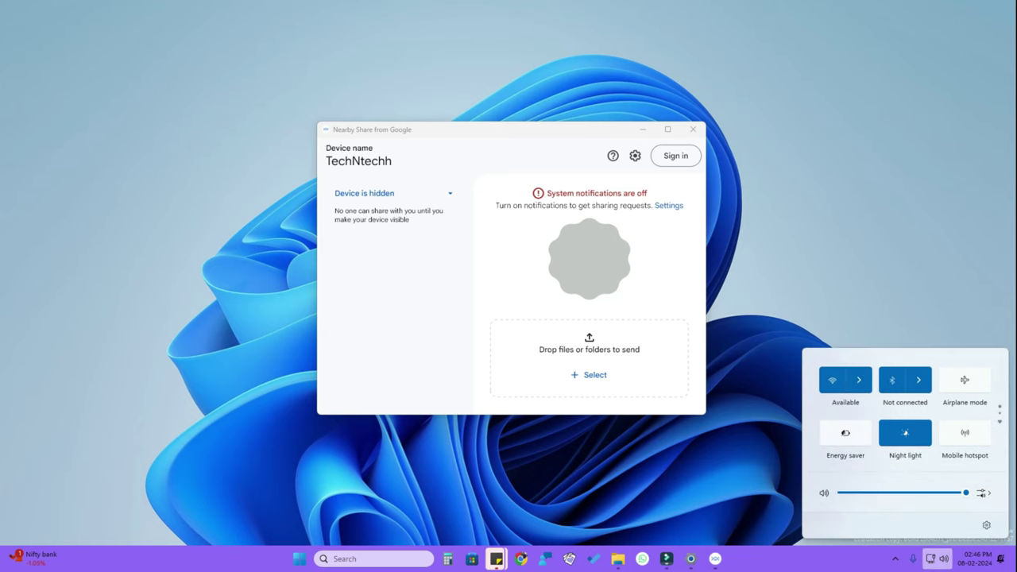
pyautogui.press('Escape')
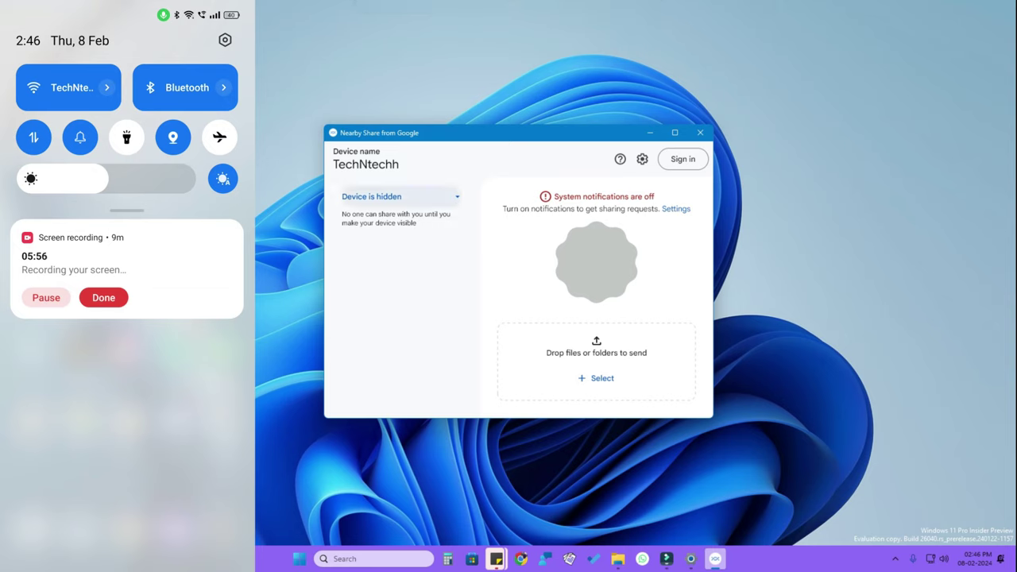
# - Set the PC's Nearby Share to Receive from everyone and the phone's device visibility to Everyone, in temporary mode
pyautogui.click(400, 197)
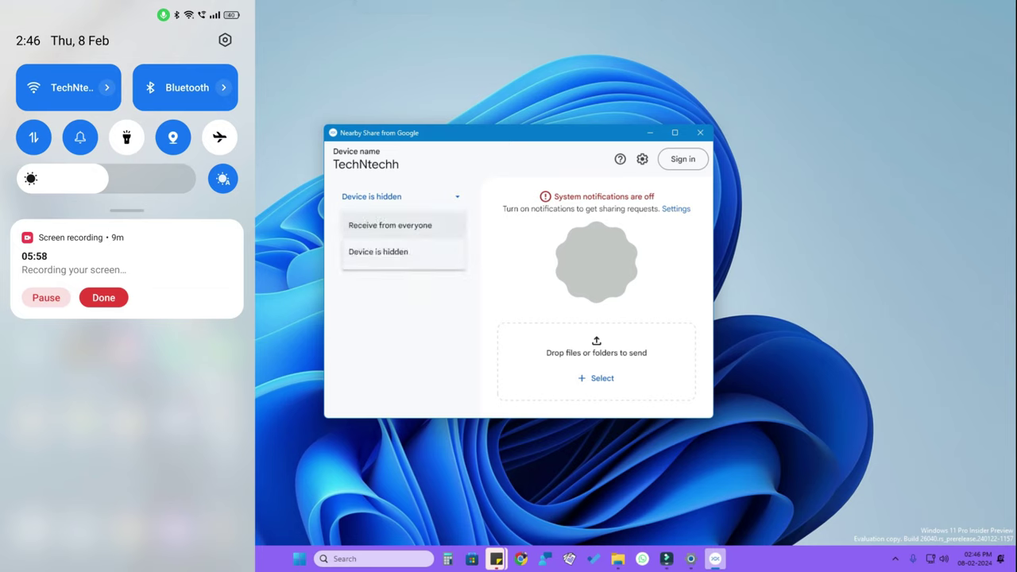
pyautogui.click(390, 225)
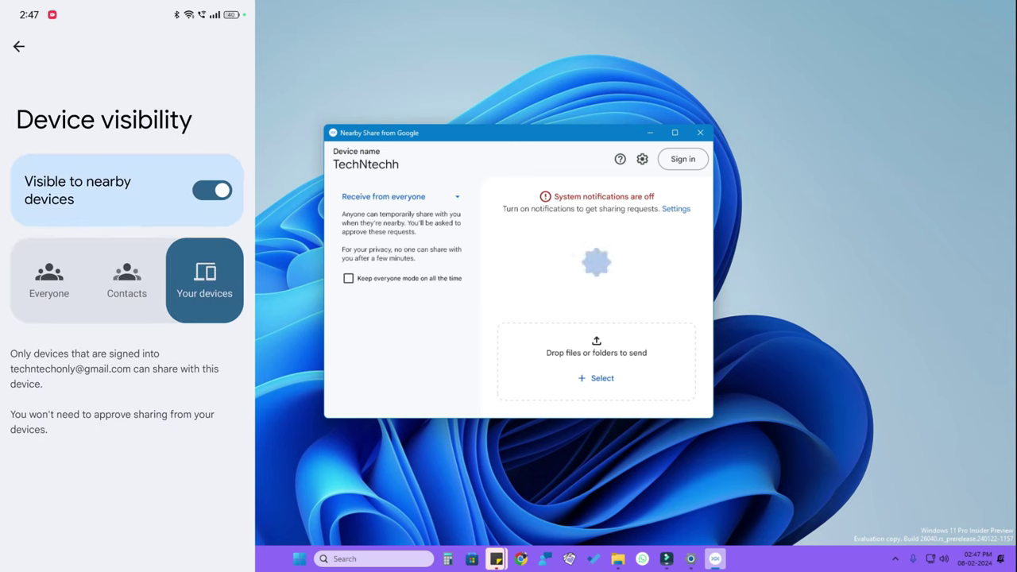
pyautogui.click(48, 279)
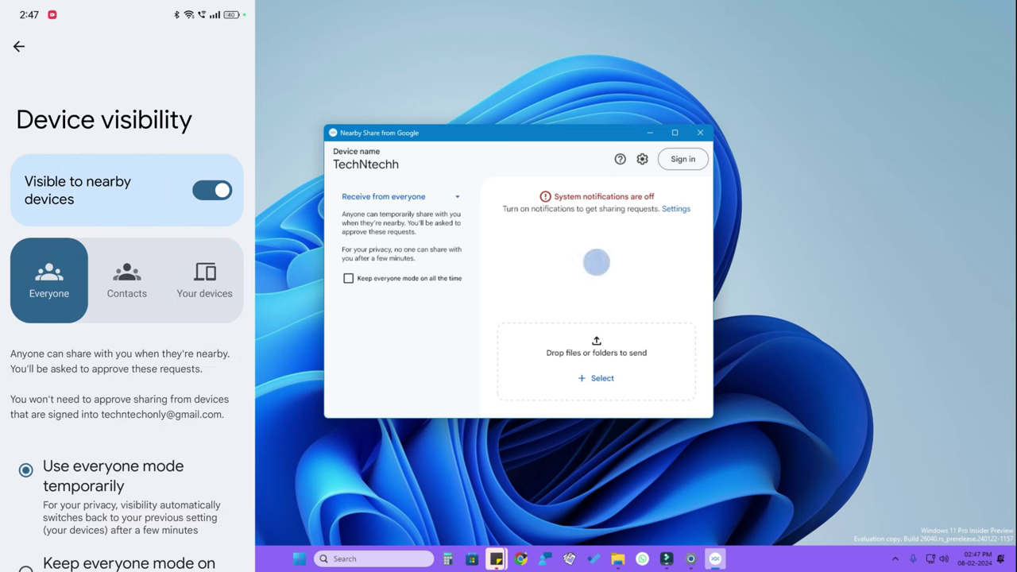
pyautogui.scroll(-2, 127, 318)
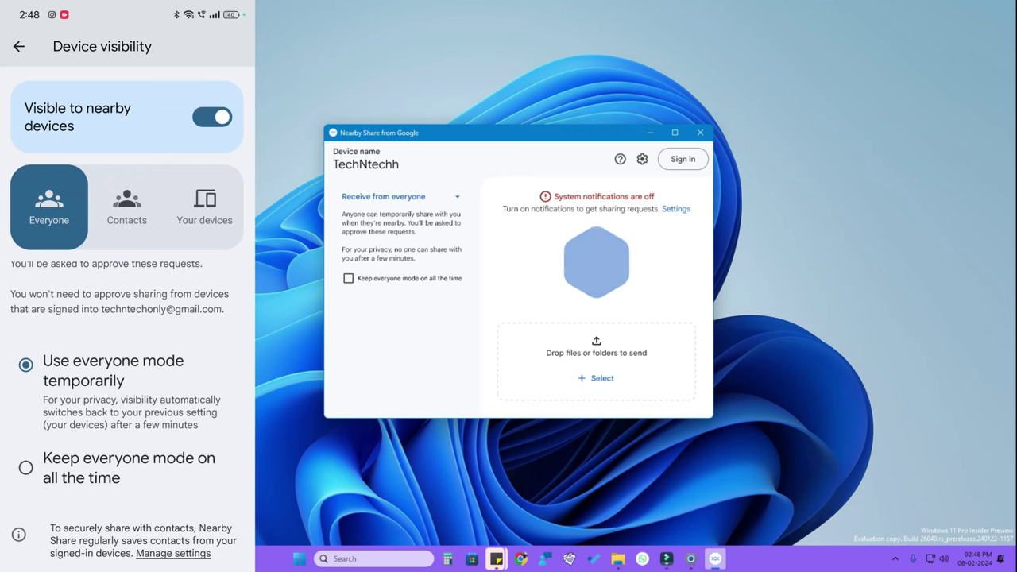
pyautogui.press('Escape')
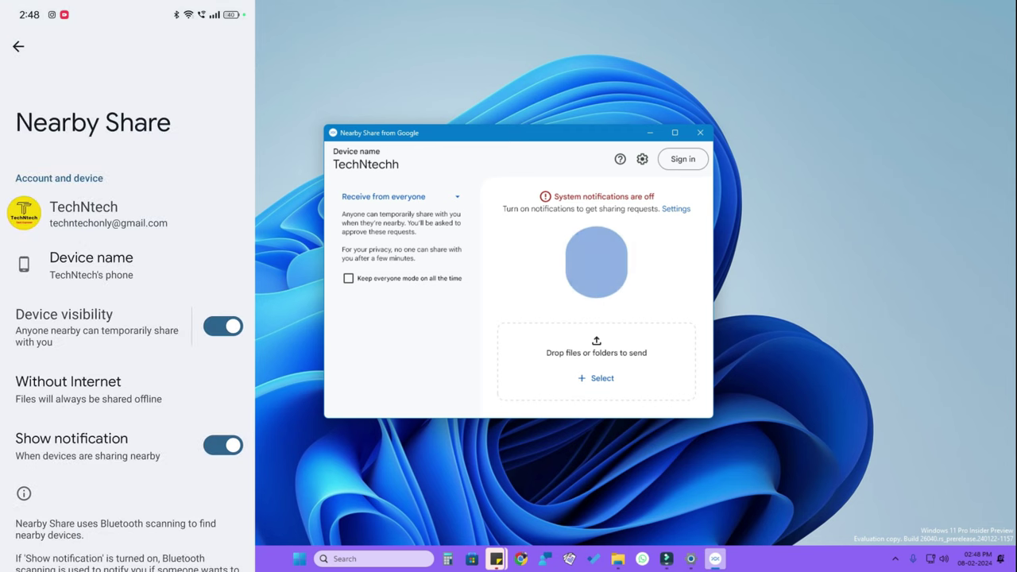
# - Return to the phone's Nearby Share settings and examine the Data usage choices without changing the selected option
pyautogui.press('super')
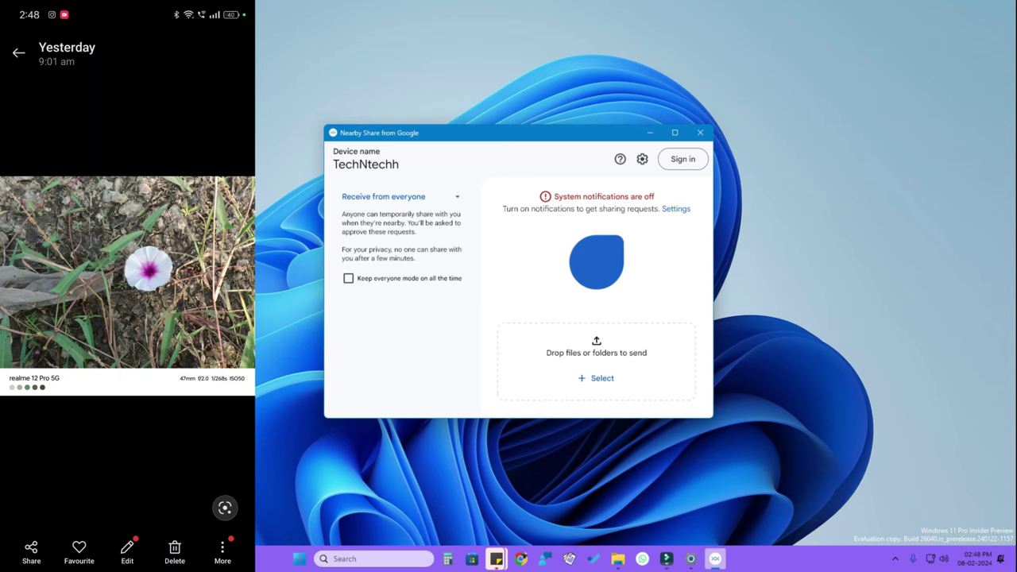
pyautogui.moveTo(144, 556); pyautogui.dragTo(145, 479)
pyautogui.moveTo(95, 262); pyautogui.dragTo(131, 262)
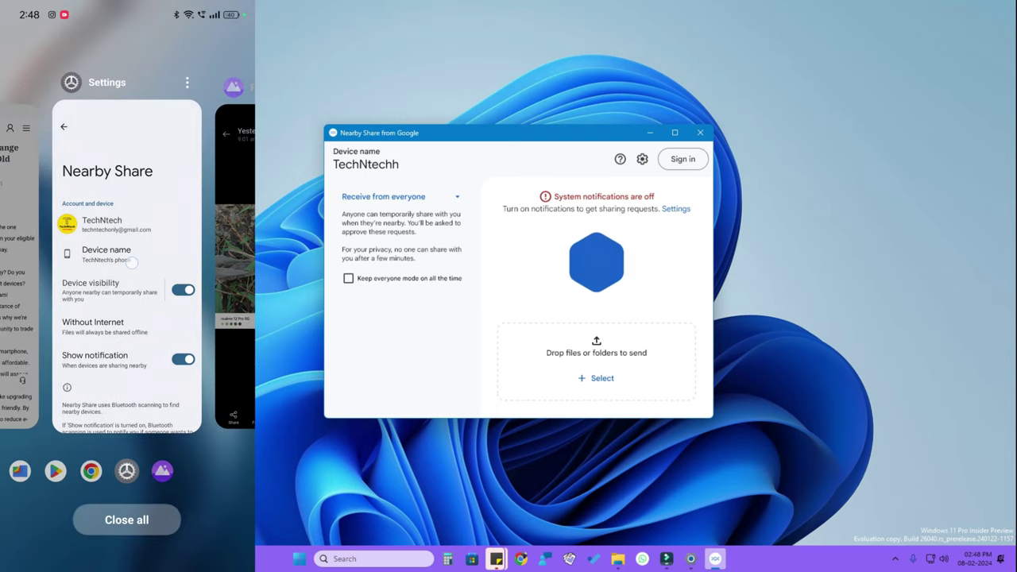
pyautogui.click(131, 262)
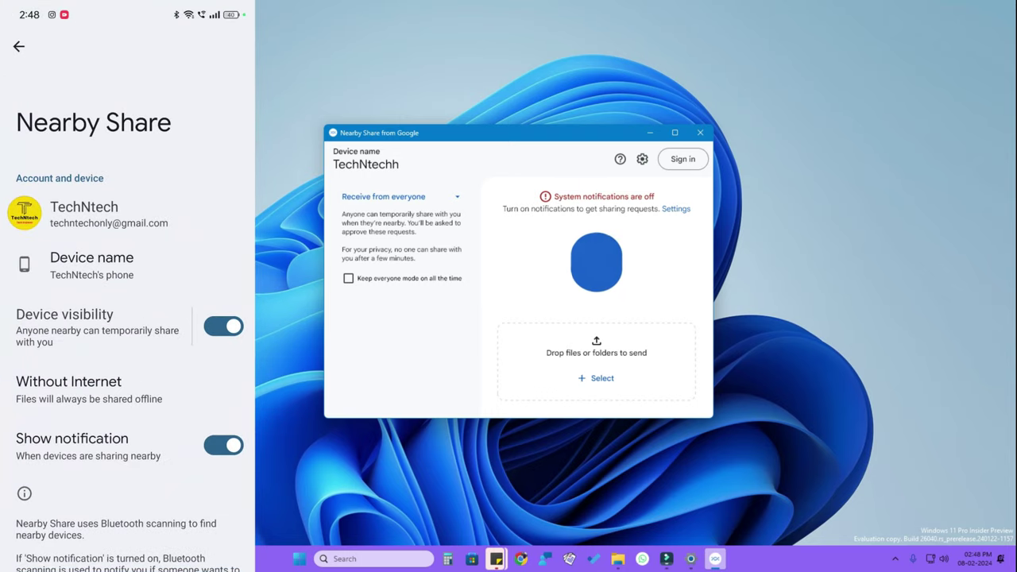
pyautogui.click(153, 391)
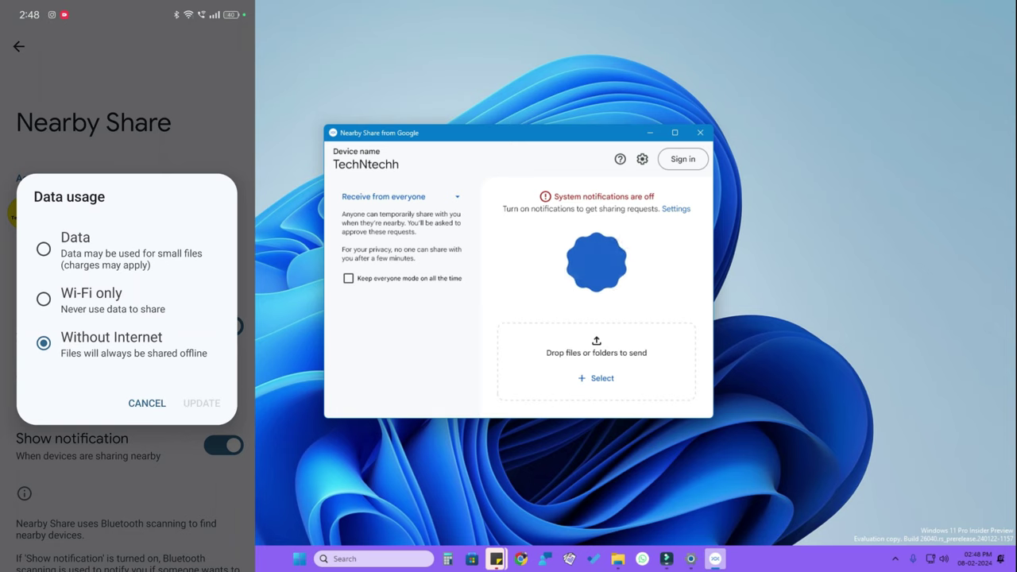
pyautogui.click(147, 403)
# - Send the flower photo from the phone's gallery to the PC with Nearby Share and accept the transfer on the PC
pyautogui.moveTo(127, 4); pyautogui.dragTo(127, 317)
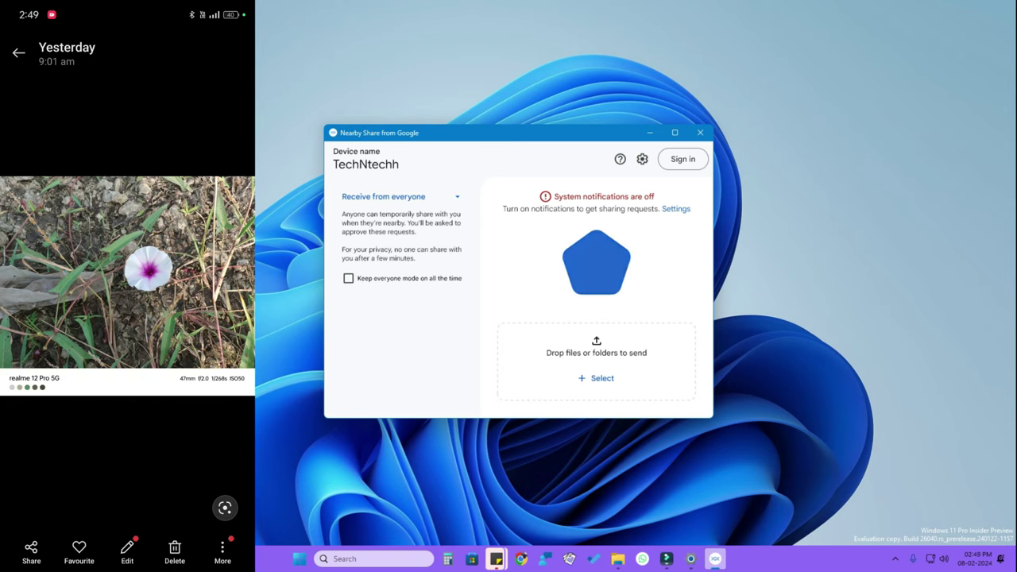
pyautogui.click(31, 546)
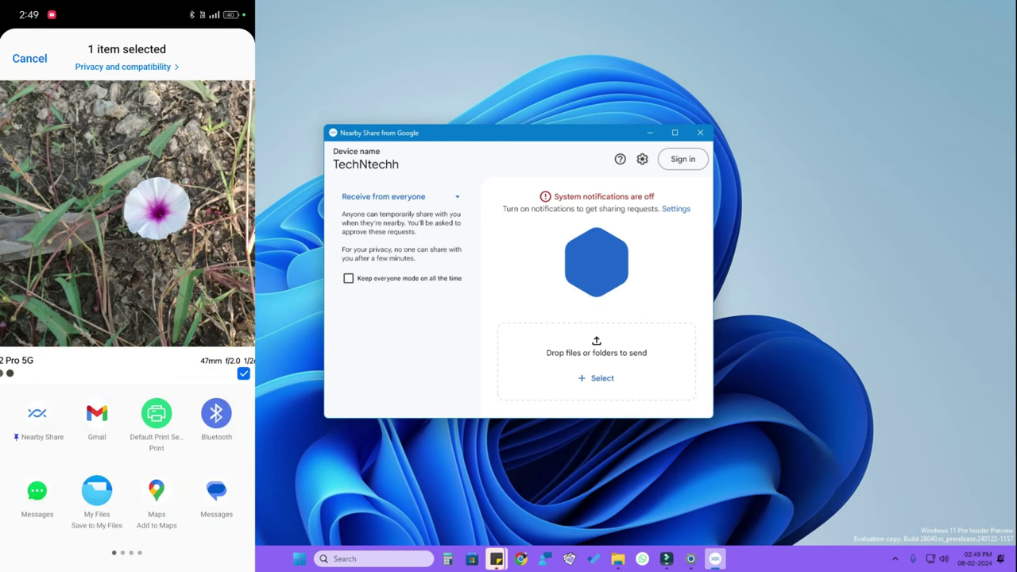
pyautogui.click(36, 417)
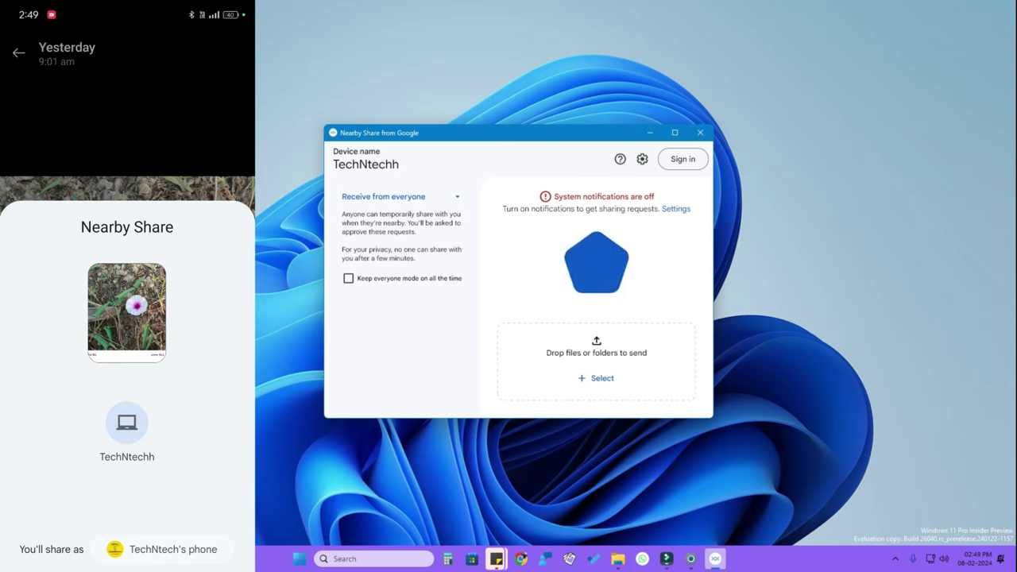
pyautogui.click(127, 422)
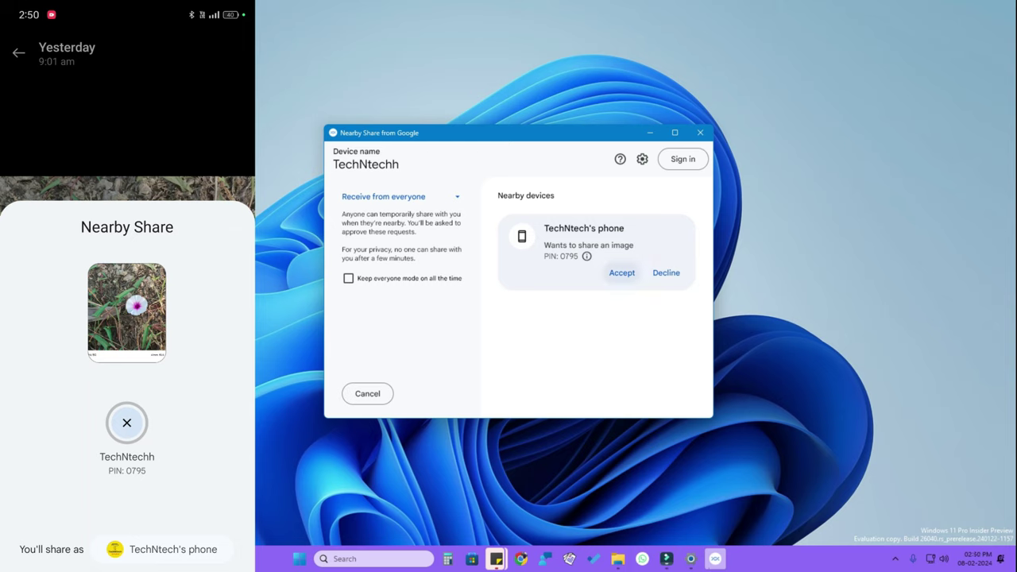
pyautogui.click(622, 273)
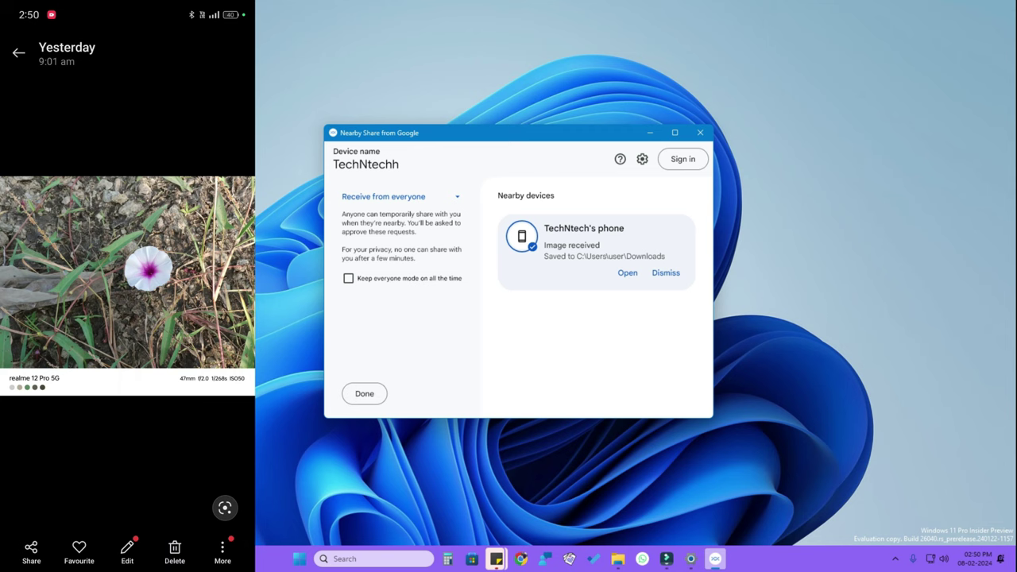
# - Examine the device visibility options in the PC's Nearby Share settings and return to the main settings page
pyautogui.click(642, 159)
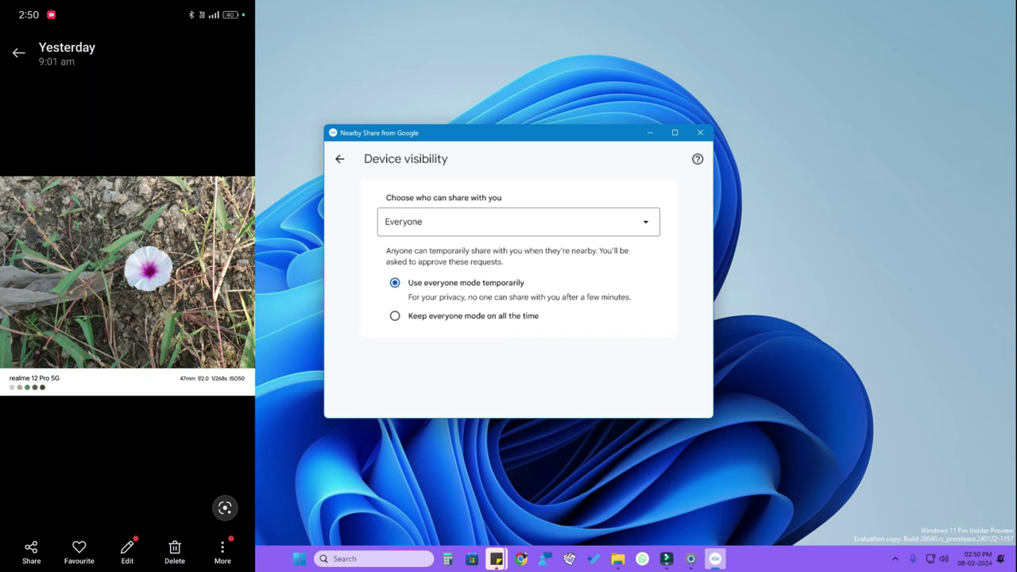
pyautogui.hotkey('alt', 'Left')
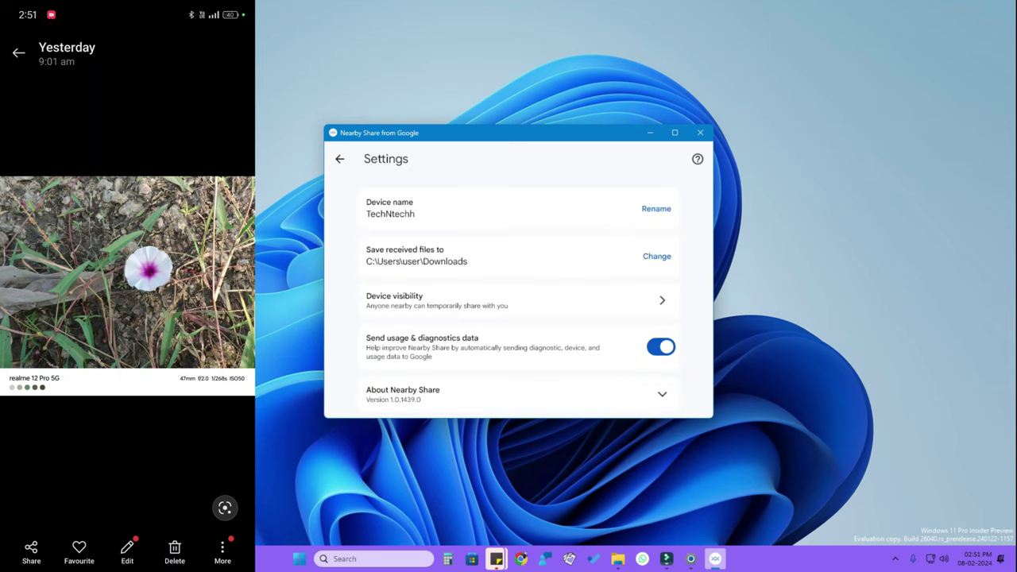